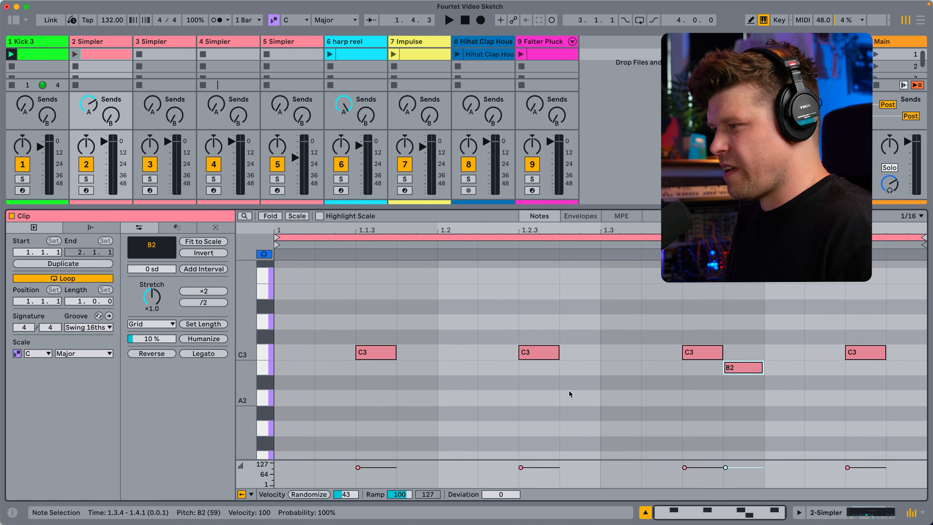
# Step: Add an A#2 sixteenth note at 1.2.2 to the track 2 Simpler clip and launch the clip
pyautogui.doubleClick(481, 382)
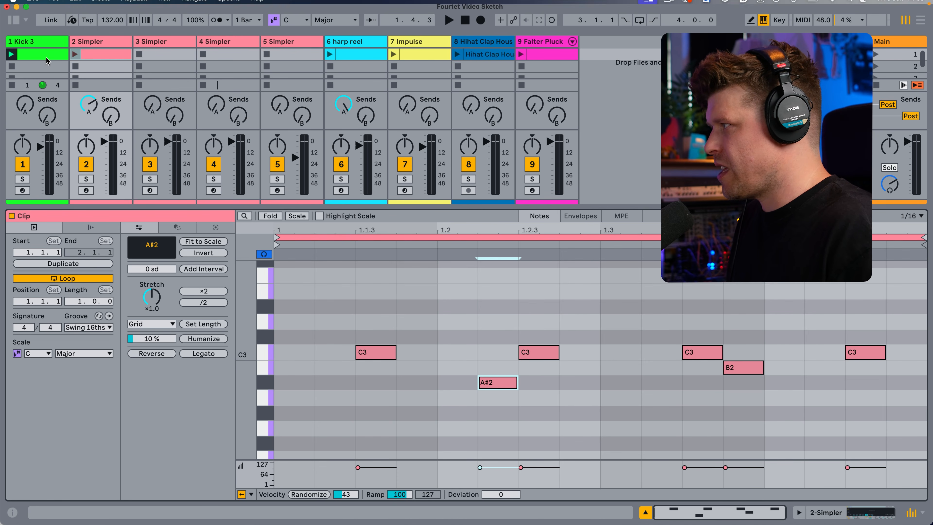
pyautogui.click(74, 55)
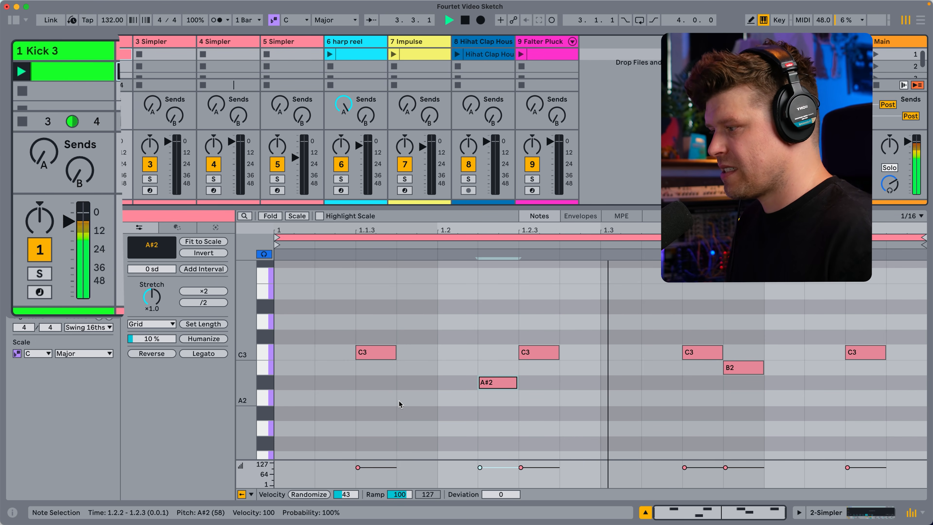
# Step: Audition the samples in the Granular sounds folder and load 18 radio tuning .wav into track 2's Simpler
pyautogui.click(14, 19)
pyautogui.click(42, 467)
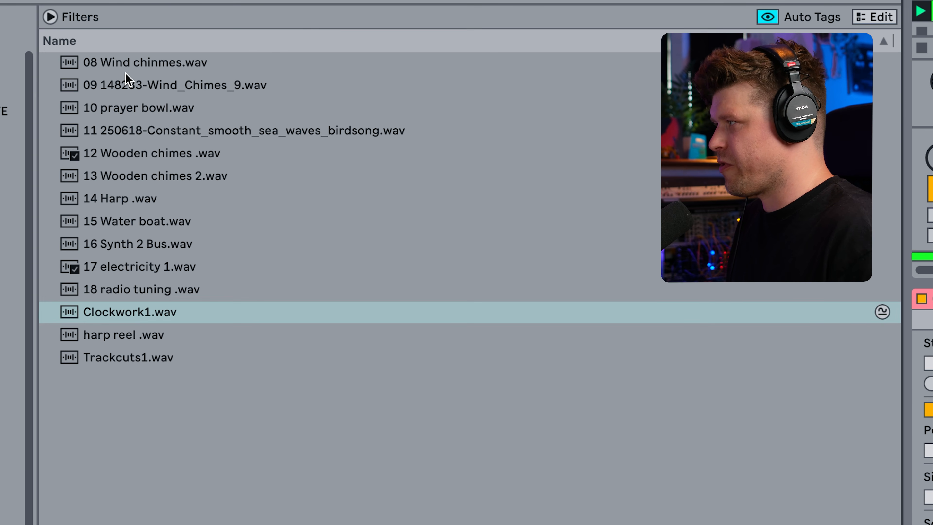
pyautogui.click(124, 58)
pyautogui.press('Down')
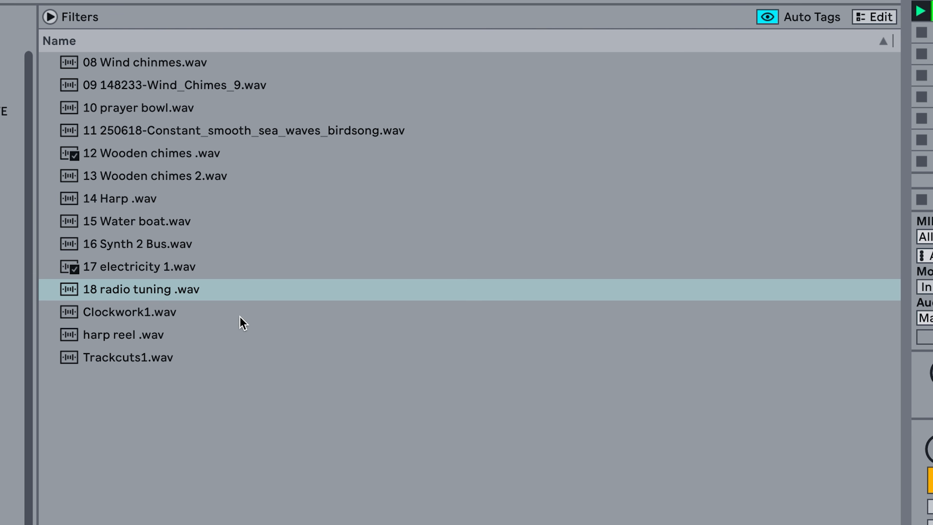
pyautogui.moveTo(116, 294); pyautogui.dragTo(544, 397)
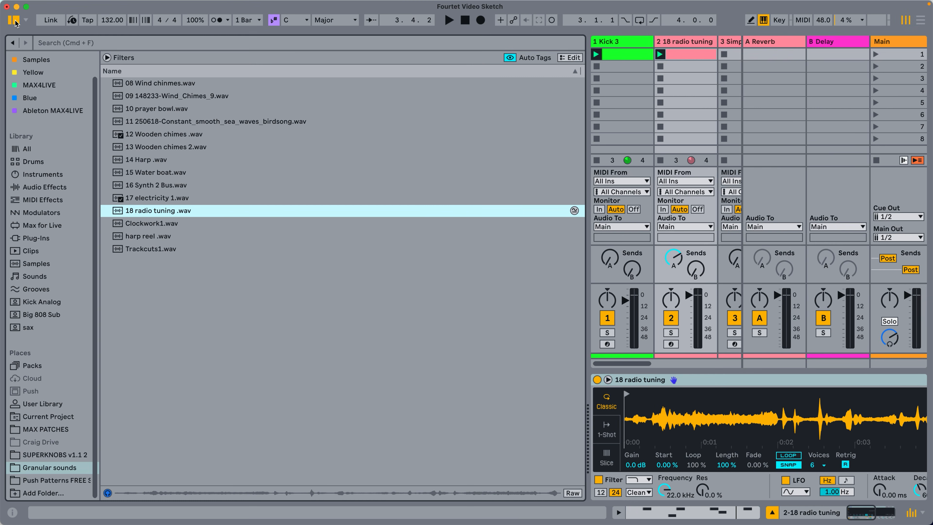
pyautogui.click(14, 20)
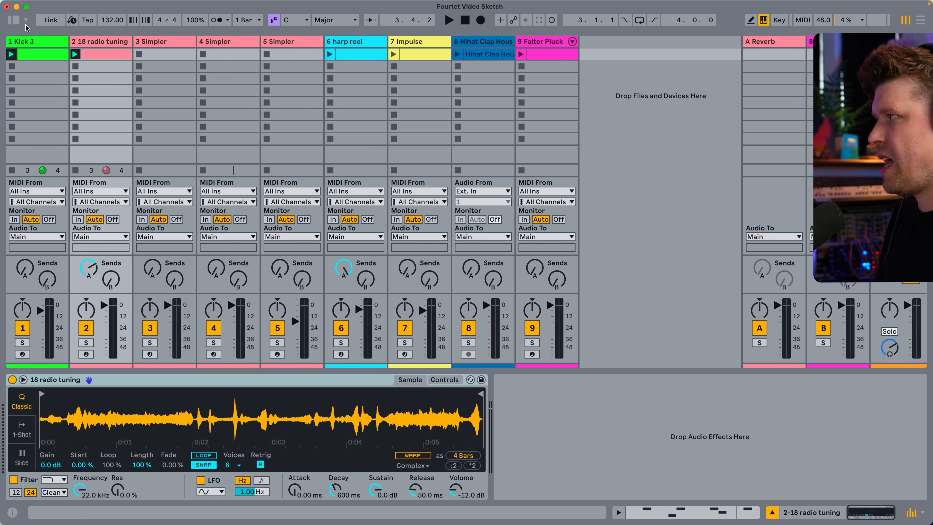
# Step: Launch the radio tuning clip and move the sample's start point to about one bar before its end
pyautogui.click(75, 55)
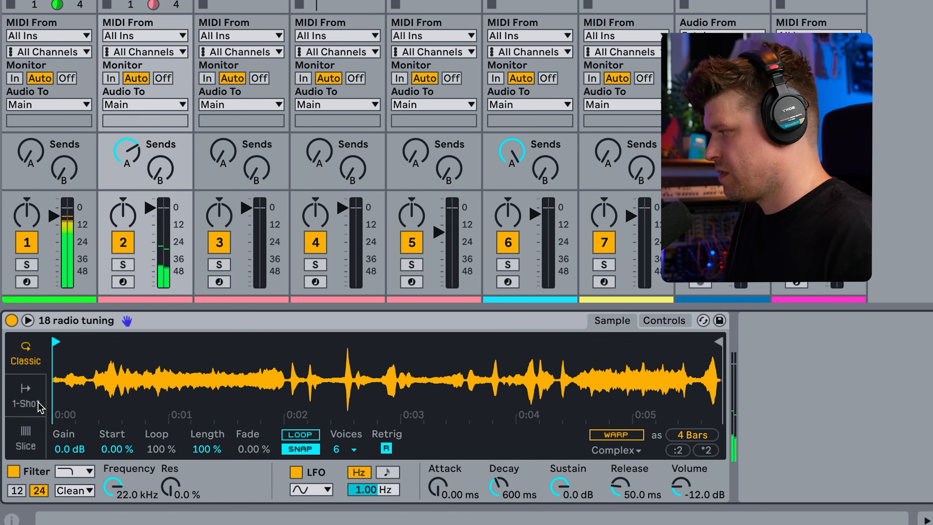
pyautogui.moveTo(59, 343)
pyautogui.mouseDown()
pyautogui.moveTo(151, 321)
pyautogui.moveTo(274, 321)
pyautogui.mouseUp()
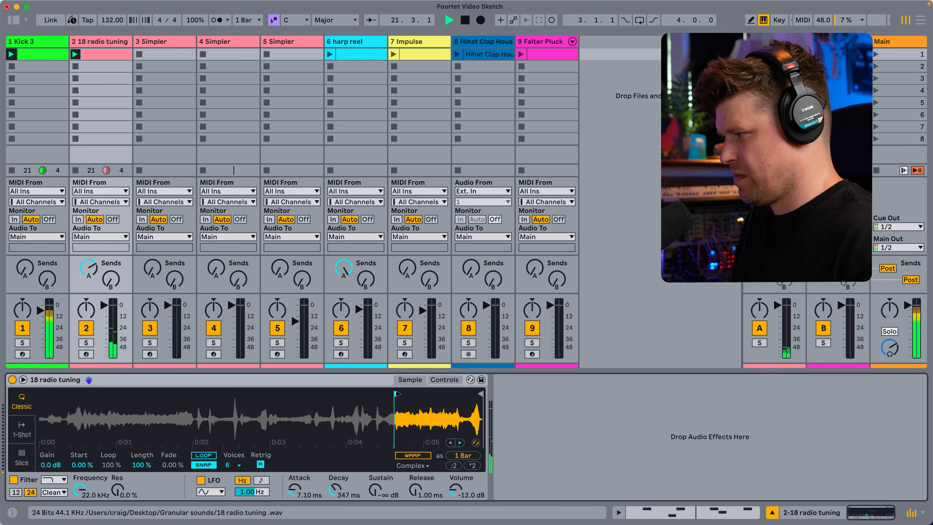
# Step: Delete the A#2 and B2 notes from the radio tuning clip on track 2
pyautogui.doubleClick(101, 54)
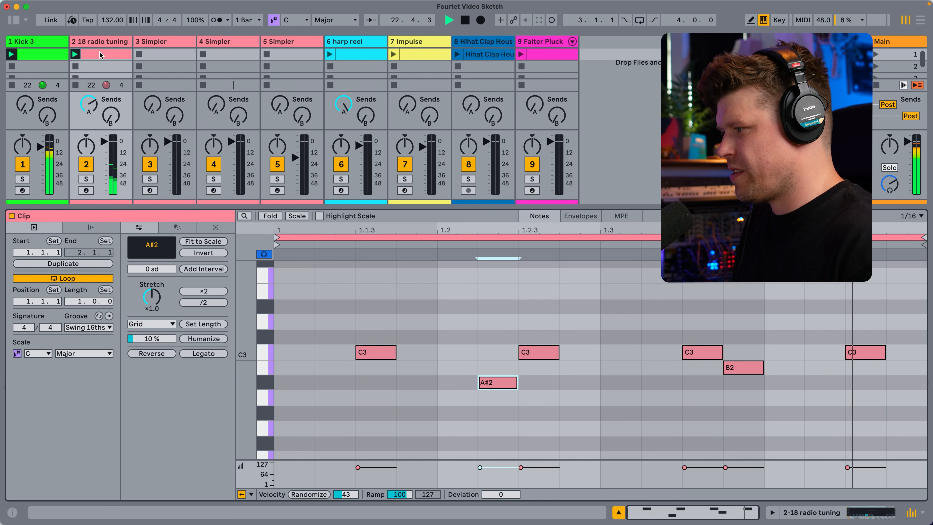
pyautogui.doubleClick(495, 384)
pyautogui.doubleClick(739, 367)
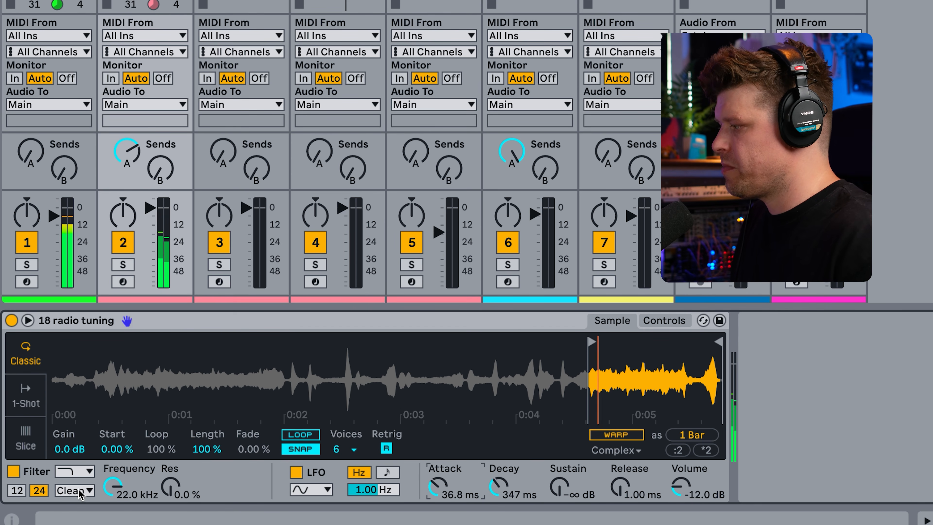
# Step: Set the radio tuning Simpler's filter circuit to MS2 and raise its drive
pyautogui.click(80, 494)
pyautogui.click(84, 448)
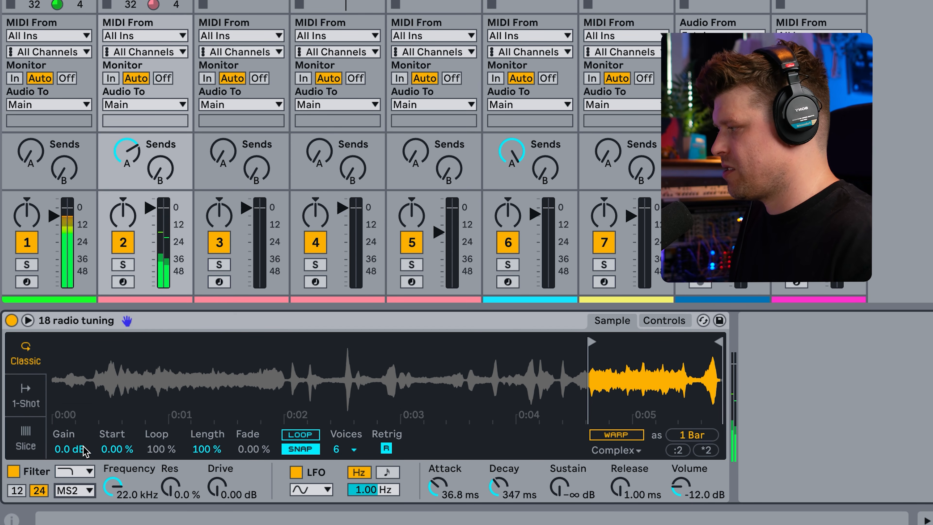
pyautogui.moveTo(225, 491); pyautogui.dragTo(225, 458)
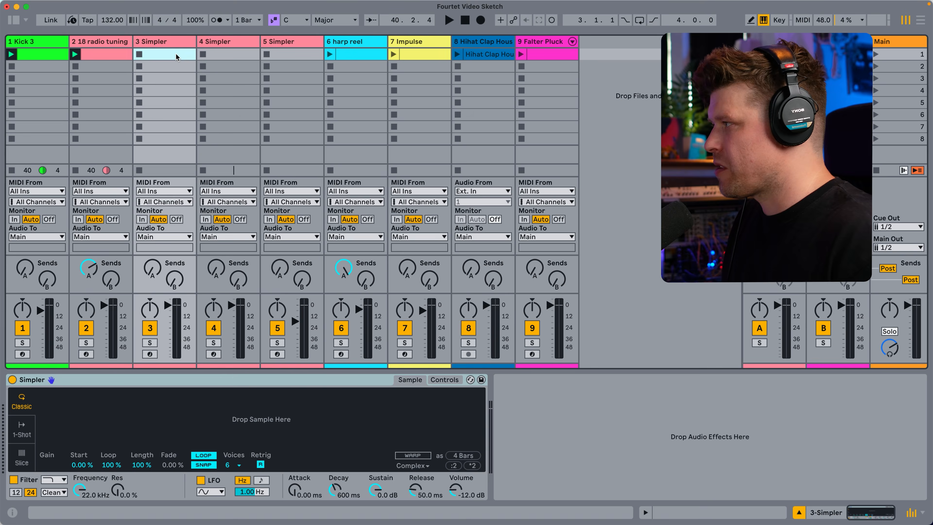
# Step: Create a clip on track 3 with C3 sixteenth notes at 1.2 and 1.4
pyautogui.hotkey('shift', 'Tab')
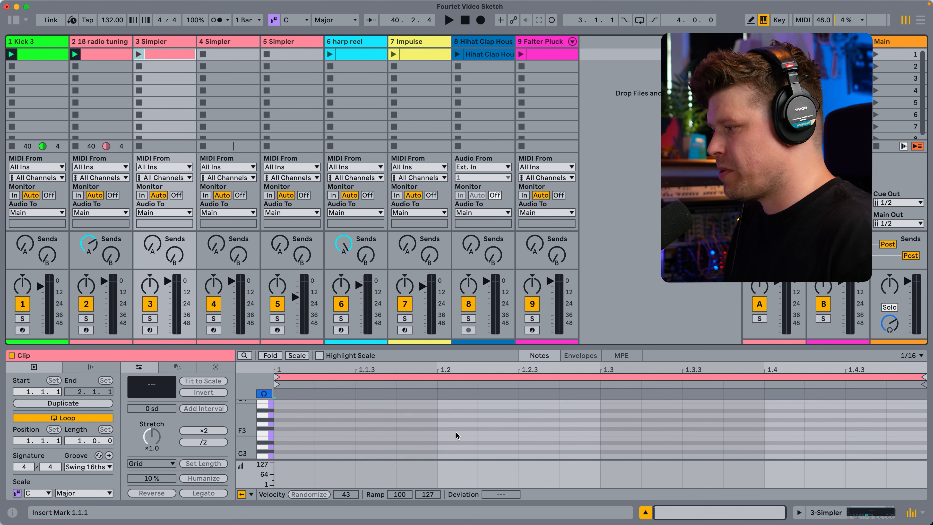
pyautogui.scroll(-3, 451, 453)
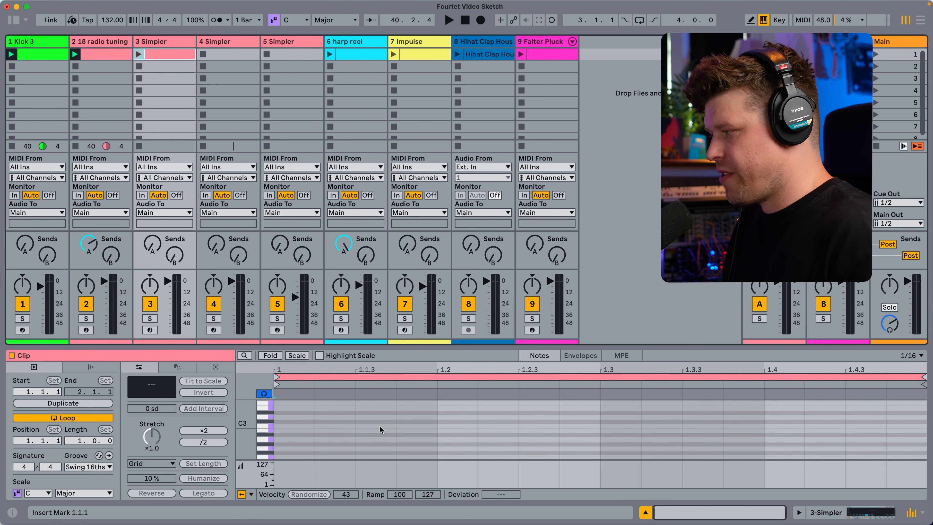
pyautogui.doubleClick(449, 427)
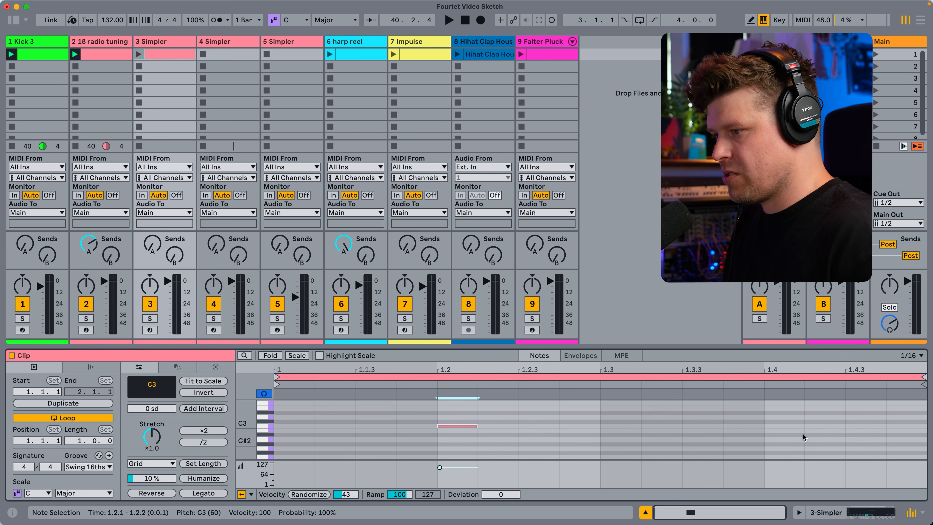
pyautogui.doubleClick(788, 426)
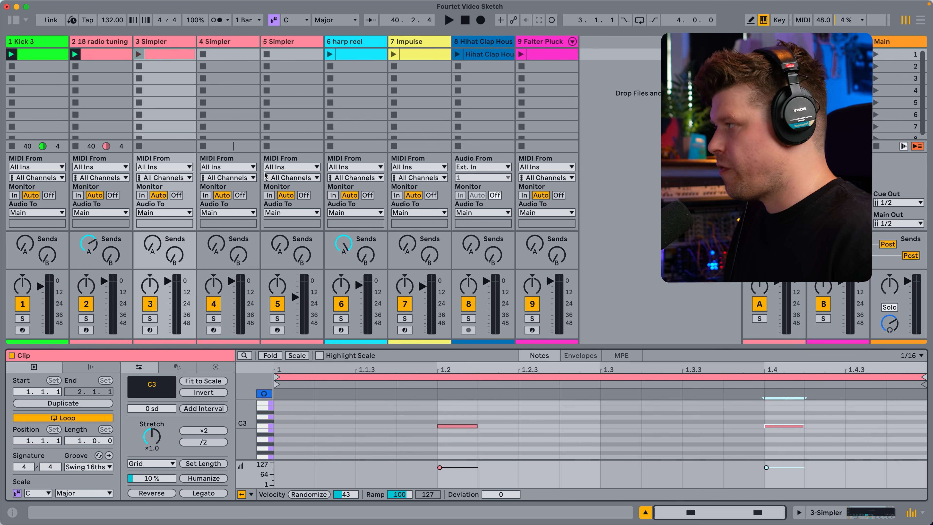
# Step: Load the 13 Wooden chimes 2.wav sample into track 3's Simpler and launch its clip
pyautogui.click(180, 43)
pyautogui.click(9, 19)
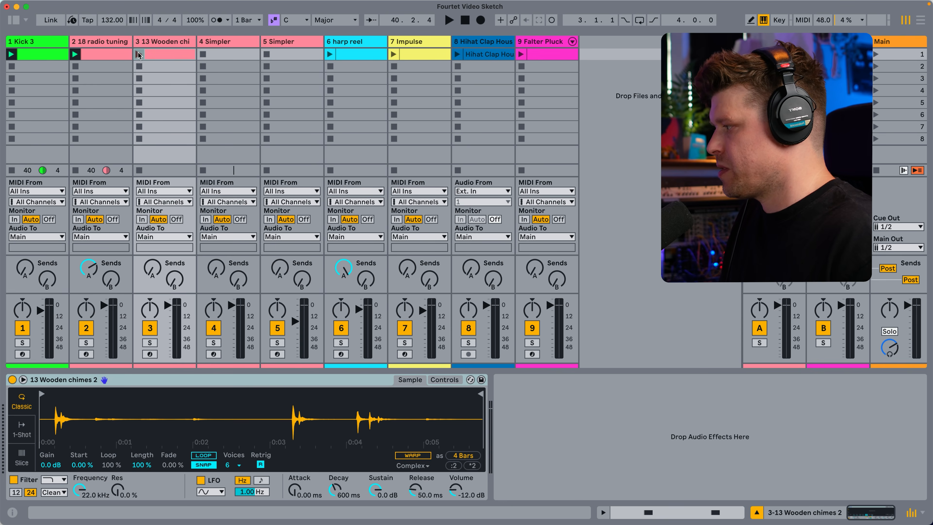
pyautogui.click(138, 54)
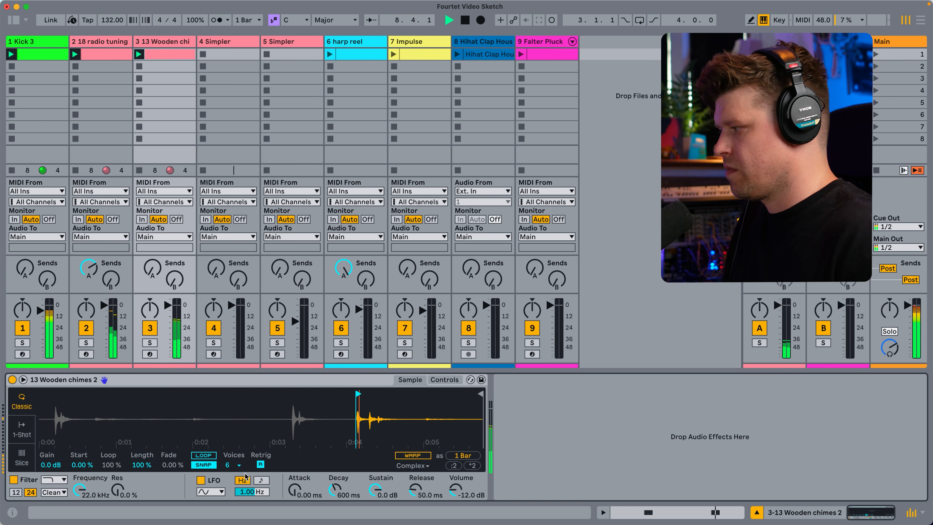
# Step: Set the track 3 chimes filter circuit to MS2 with 9.14 dB of drive and adjust the Simpler's transposition
pyautogui.click(56, 492)
pyautogui.click(53, 467)
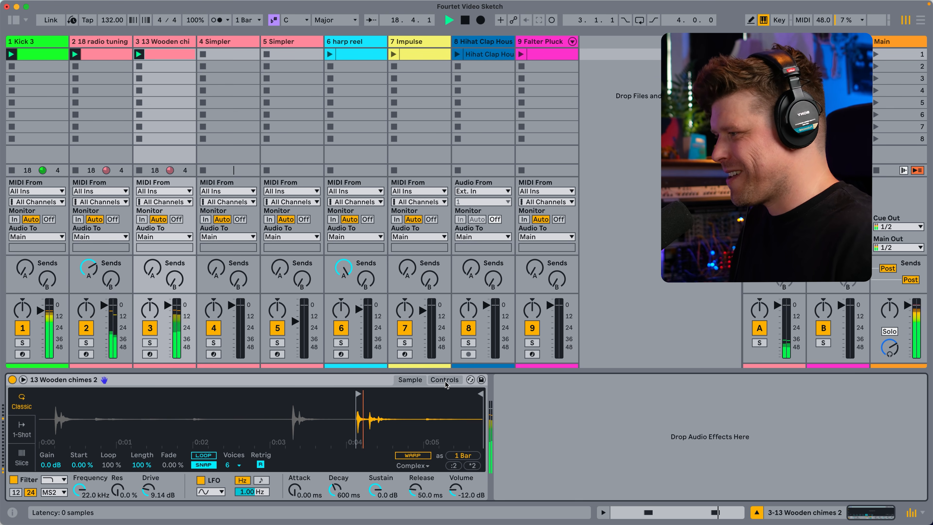
pyautogui.click(444, 380)
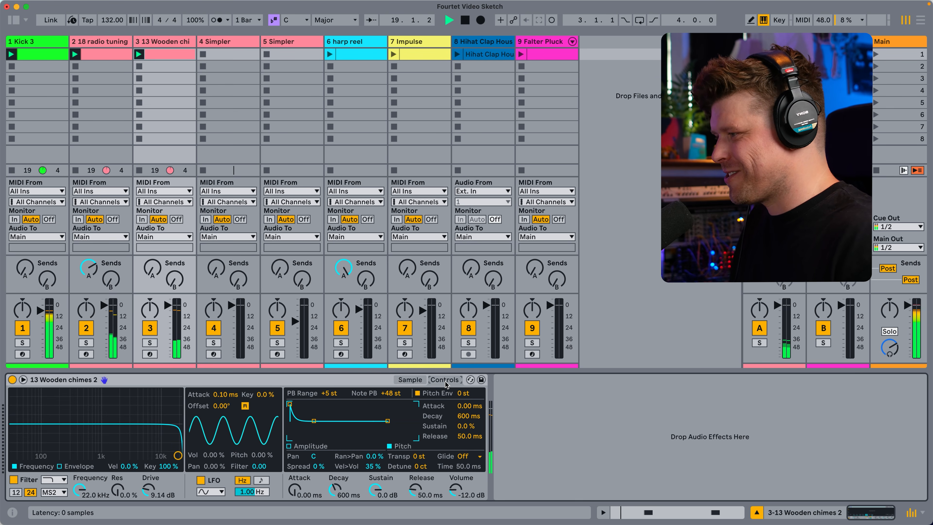
pyautogui.moveTo(417, 457)
pyautogui.mouseDown()
pyautogui.moveTo(417, 474)
pyautogui.moveTo(417, 461)
pyautogui.mouseUp()
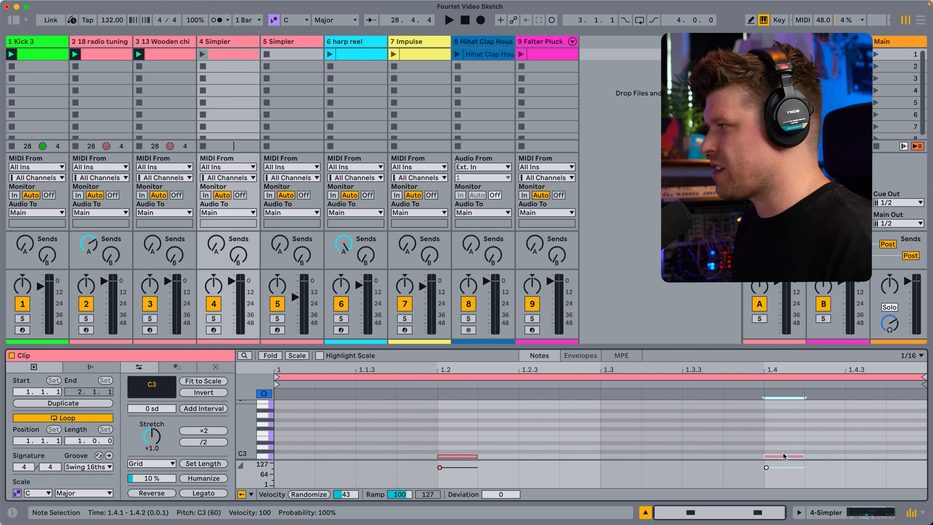
# Step: Load 13 Wooden chimes 2.wav into track 4's Simpler, switch it to 1-Shot mode and start playback
pyautogui.press('alt+super+b')
pyautogui.hscroll(4, 691, 191)
pyautogui.hscroll(4, 691, 191)
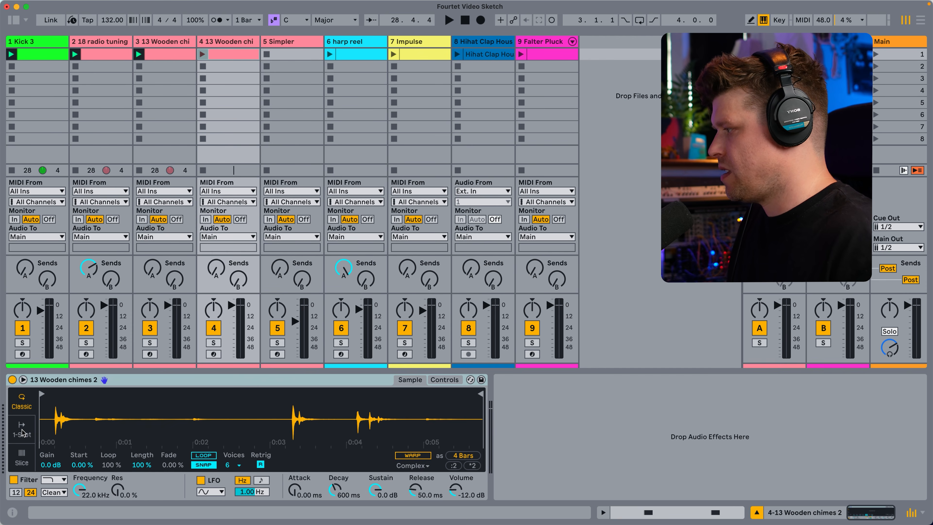
pyautogui.click(23, 431)
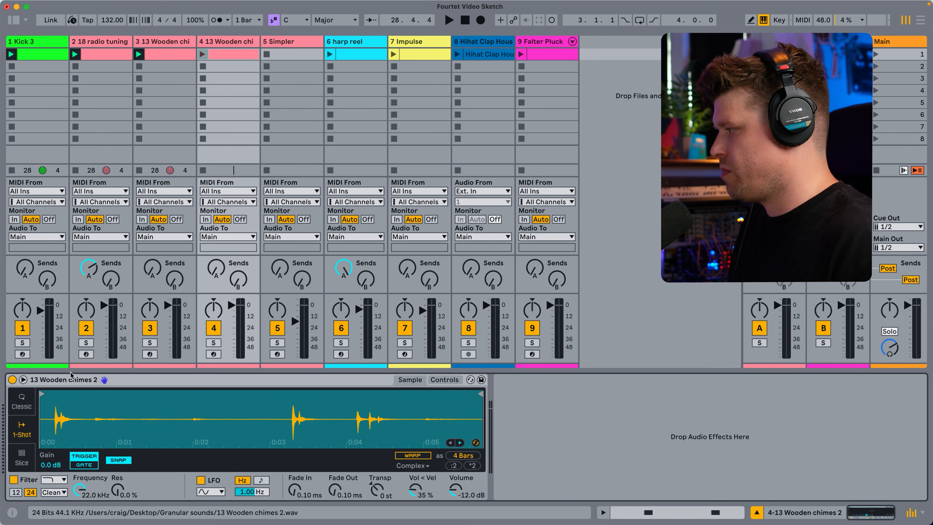
pyautogui.press('space')
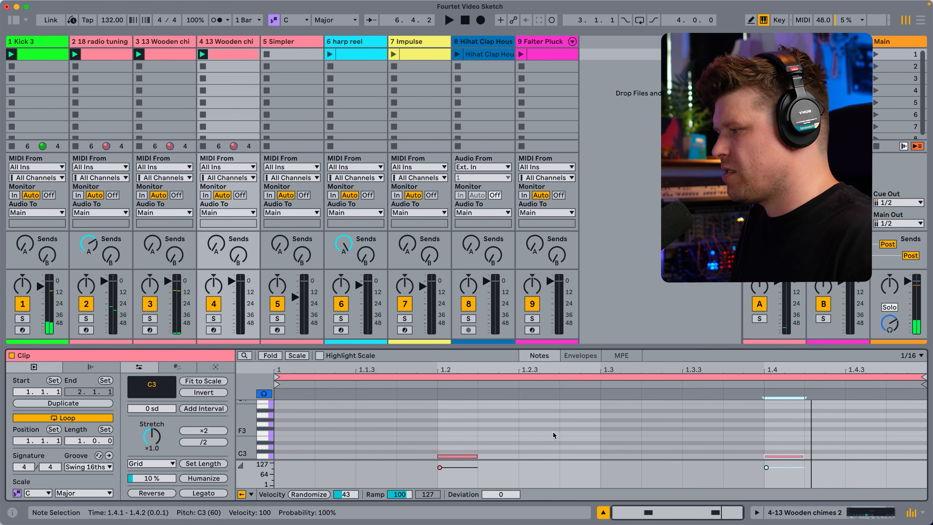
# Step: Delete the C3 note at 1.2 from the track 4 clip and play the set to hear the pattern
pyautogui.doubleClick(463, 456)
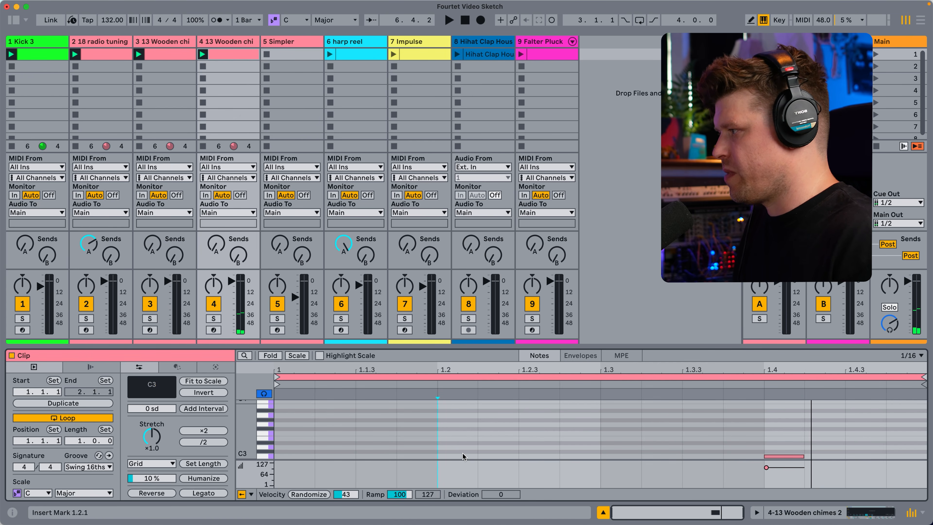
pyautogui.press('space')
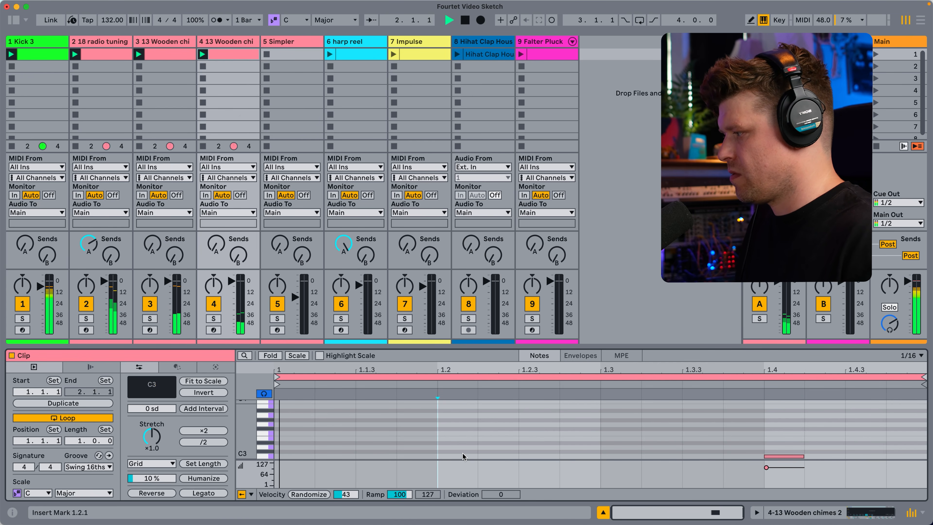
pyautogui.press('super+alt+l')
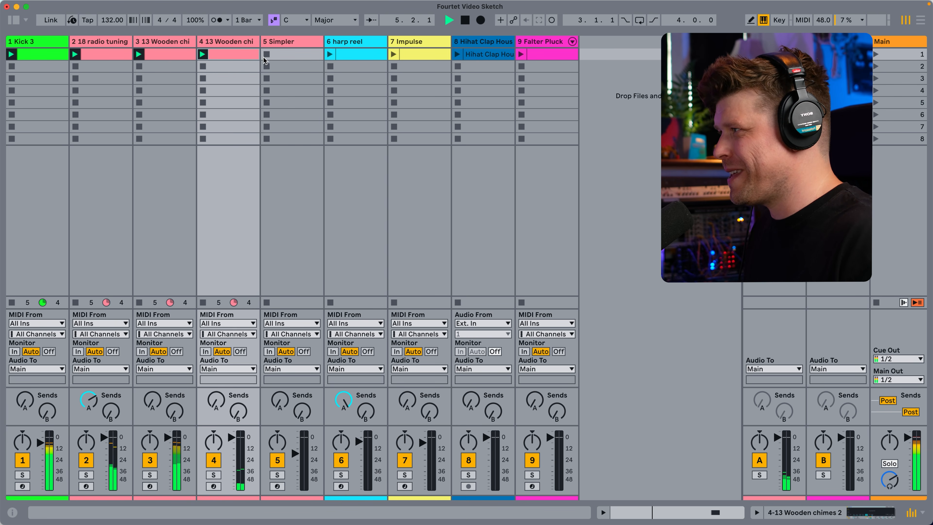
pyautogui.press('space')
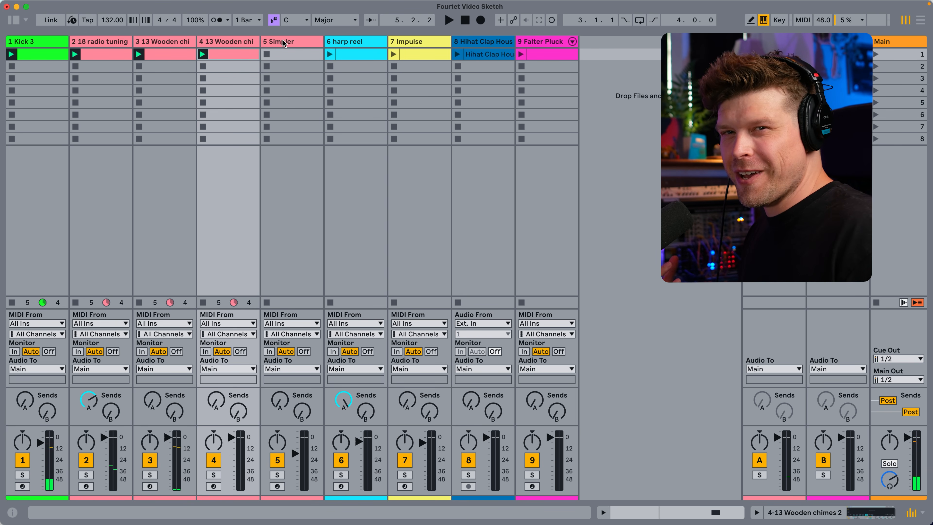
# Step: Create a clip on track 5 and fill its first beat with four C3 sixteenth notes
pyautogui.doubleClick(291, 54)
pyautogui.doubleClick(314, 356)
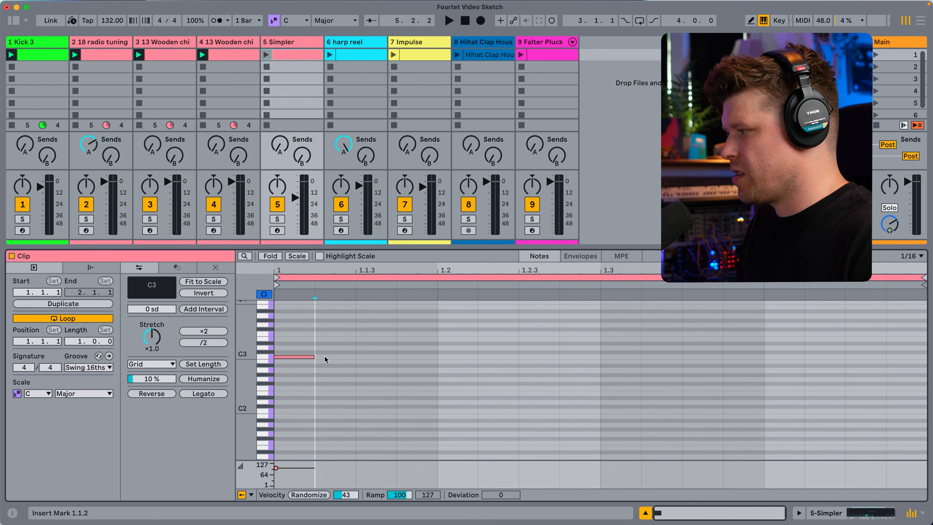
pyautogui.doubleClick(323, 357)
pyautogui.doubleClick(366, 358)
pyautogui.doubleClick(404, 358)
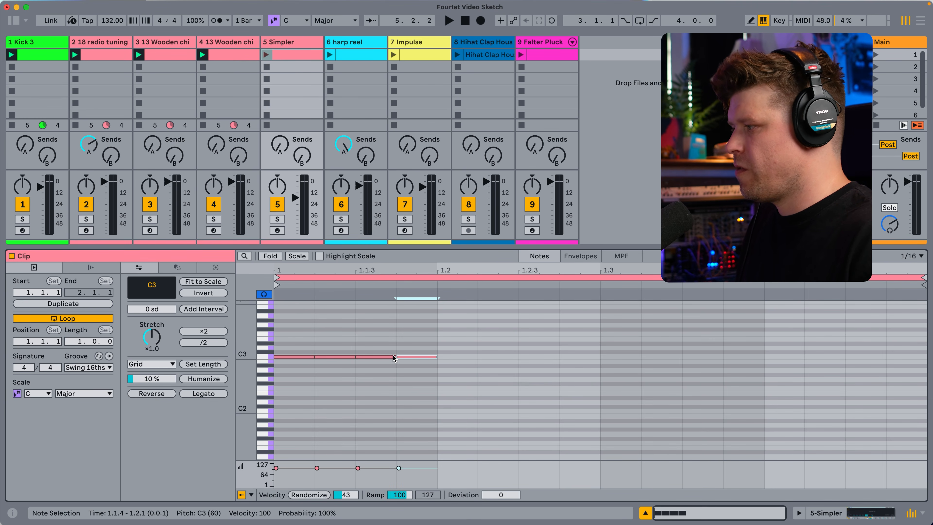
# Step: Duplicate the four C3 notes three times so sixteenth notes fill the whole bar of the track 5 clip
pyautogui.moveTo(276, 294); pyautogui.dragTo(425, 383)
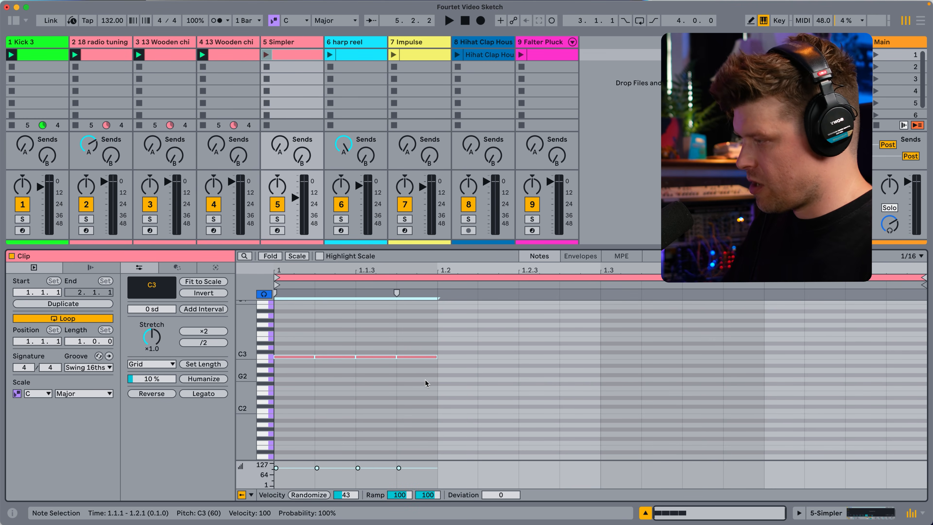
pyautogui.press('super+d')
pyautogui.press('super+d')
pyautogui.press('super+d')
pyautogui.click(346, 390)
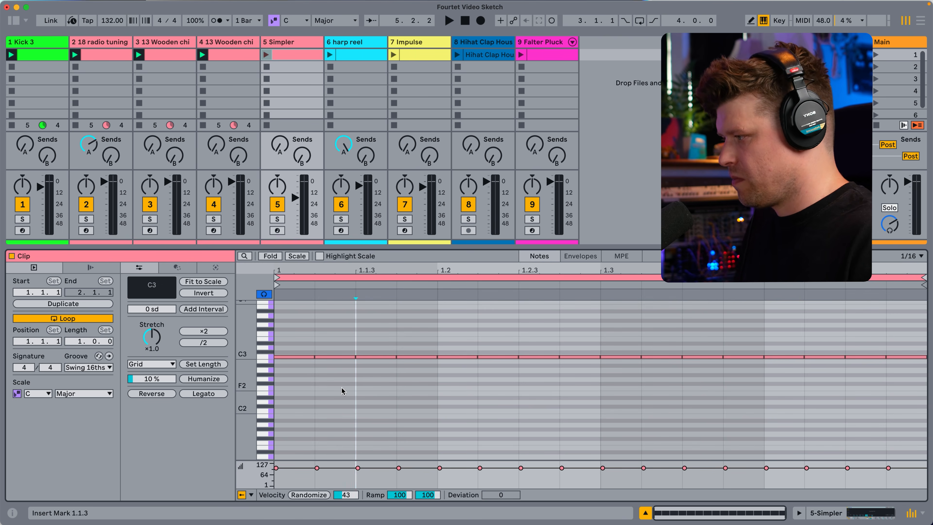
# Step: Randomize the velocities of all track 5 notes with an amount of 127 and apply a velocity deviation of -24 to -5
pyautogui.press('super+a')
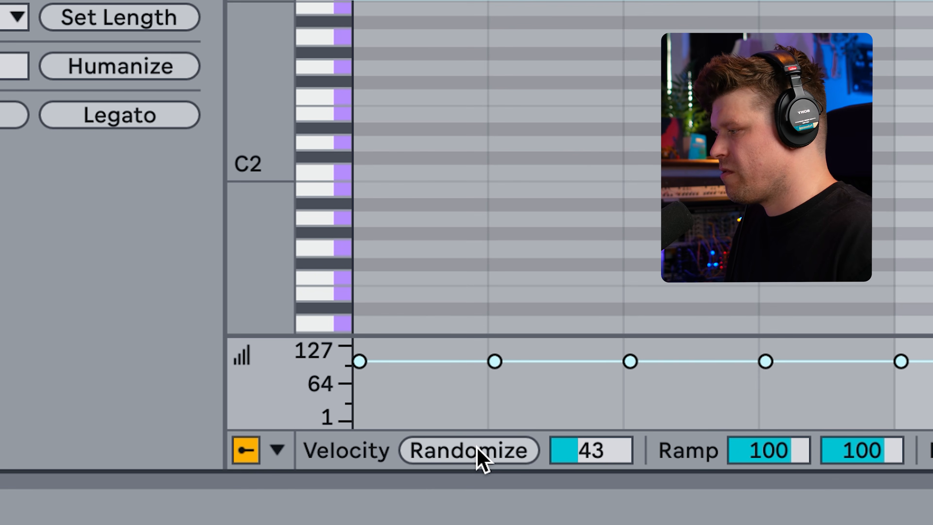
pyautogui.click(310, 496)
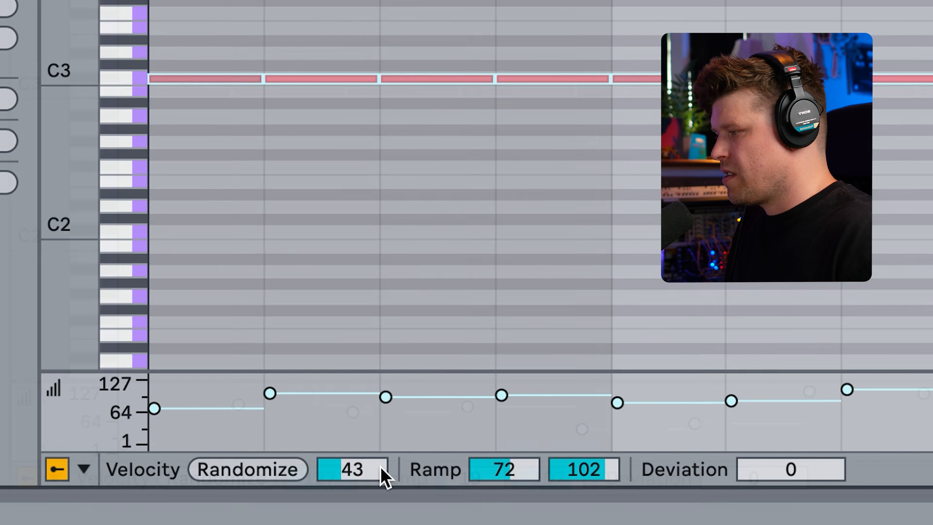
pyautogui.moveTo(592, 449); pyautogui.dragTo(593, 368)
pyautogui.moveTo(759, 474)
pyautogui.mouseDown()
pyautogui.moveTo(759, 434)
pyautogui.moveTo(760, 485)
pyautogui.mouseUp()
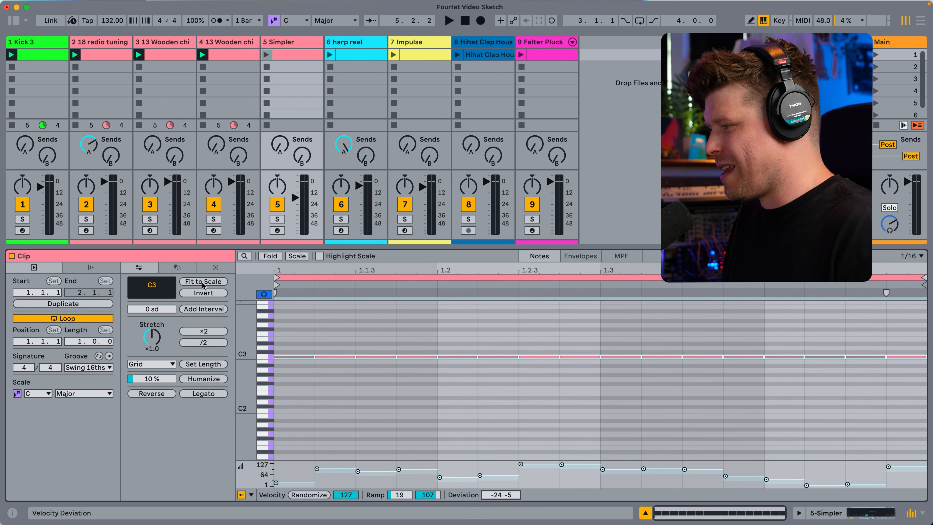
# Step: Load the Clockwork1 sample into track 5's Simpler and move its start point to about bar 7
pyautogui.click(14, 20)
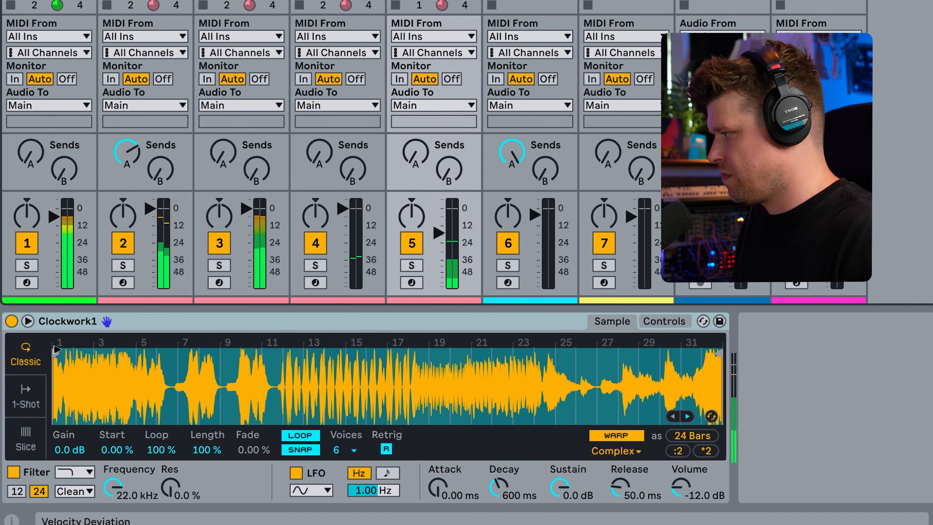
pyautogui.moveTo(57, 350); pyautogui.dragTo(157, 355)
pyautogui.moveTo(179, 359); pyautogui.dragTo(182, 359)
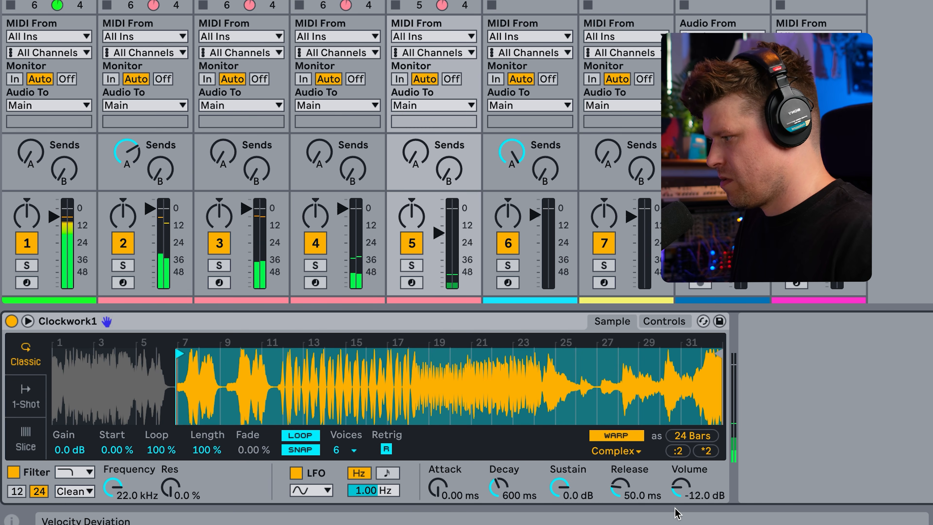
# Step: Set Clockwork1's volume to 18.3 dB, decay 224 ms, sustain -∞ dB and release 1.42 ms, and start the sample at about bar 22
pyautogui.moveTo(677, 491); pyautogui.dragTo(677, 467)
pyautogui.moveTo(692, 353); pyautogui.dragTo(684, 353)
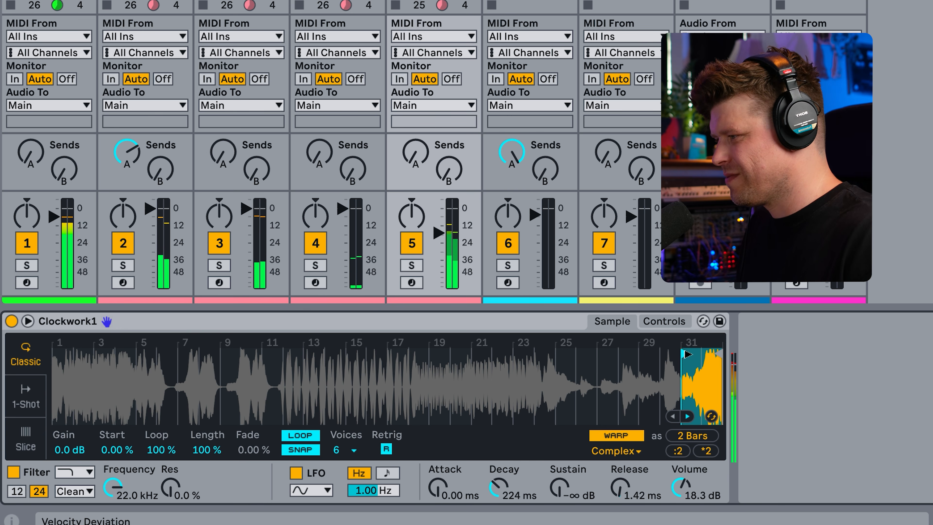
pyautogui.moveTo(688, 354); pyautogui.dragTo(506, 361)
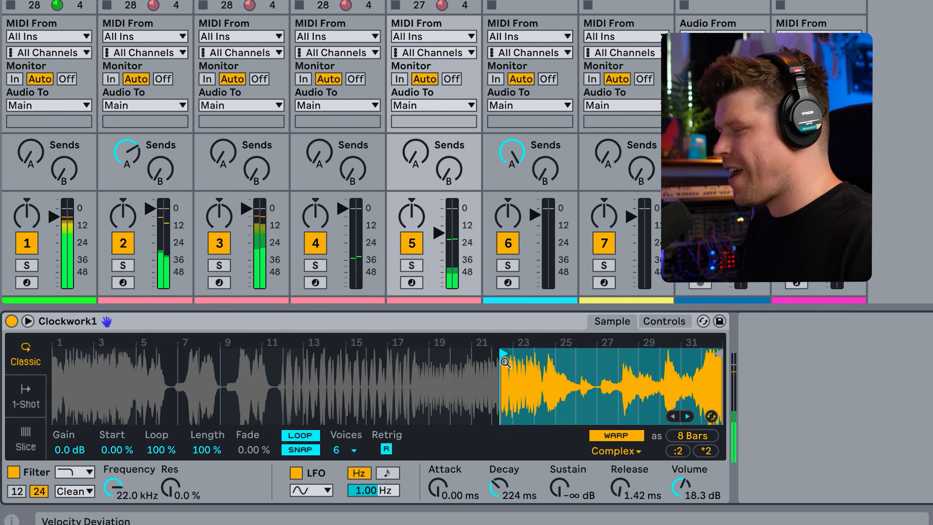
# Step: Switch Clockwork1's filter to MS2 at 10.0 kHz with 8.00 dB drive, and set attack 7.82 ms, decay 188 ms and volume 12.6 dB
pyautogui.click(71, 491)
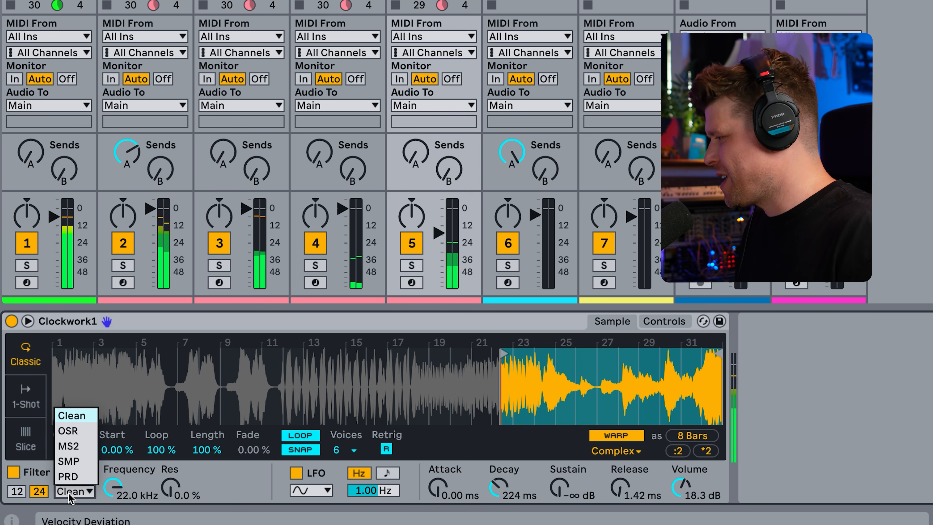
pyautogui.click(69, 446)
pyautogui.moveTo(211, 488); pyautogui.dragTo(212, 472)
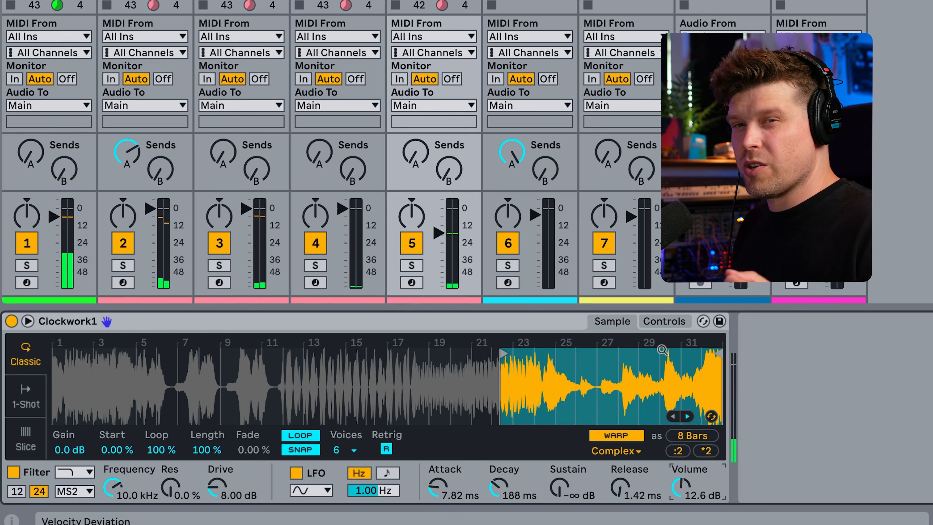
# Step: Increase the velocity-to-volume amount in Clockwork1's amplitude envelope controls
pyautogui.click(673, 326)
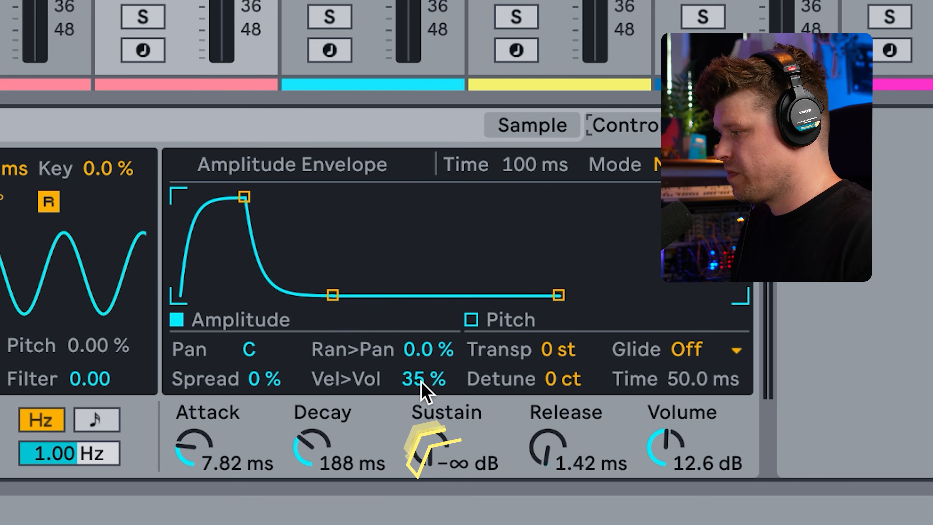
pyautogui.moveTo(556, 456); pyautogui.dragTo(556, 422)
pyautogui.moveTo(427, 357); pyautogui.dragTo(427, 323)
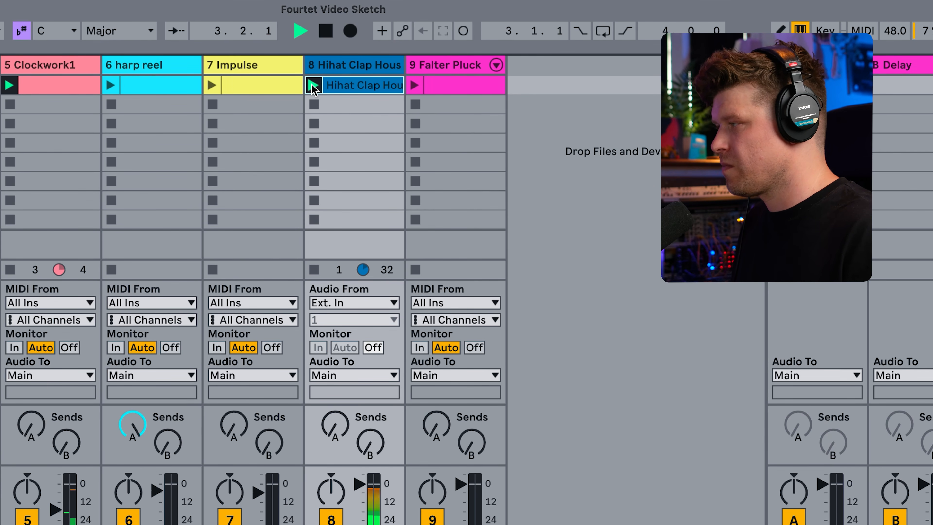
# Step: Launch the hi-hat clap, Falter Pluck and harp reel clips to hear them over the percussion, and stop playback
pyautogui.click(414, 85)
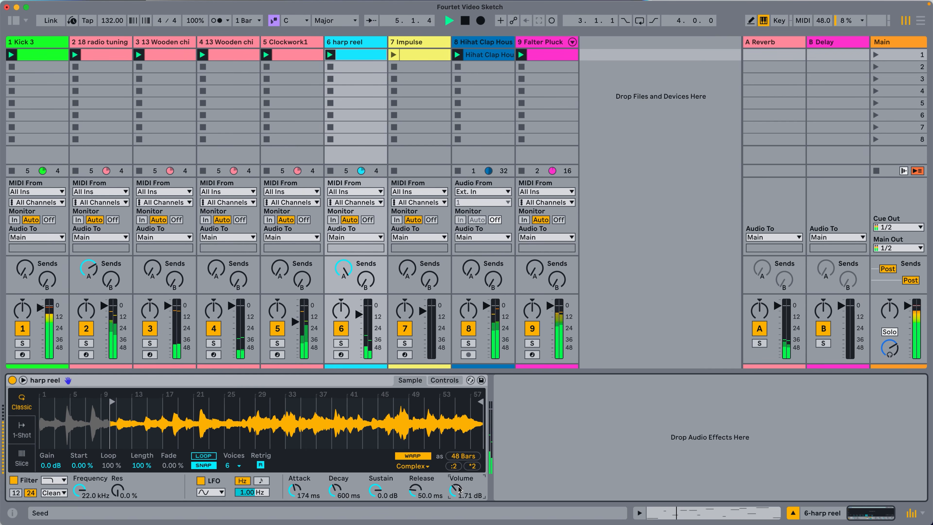
pyautogui.press('space')
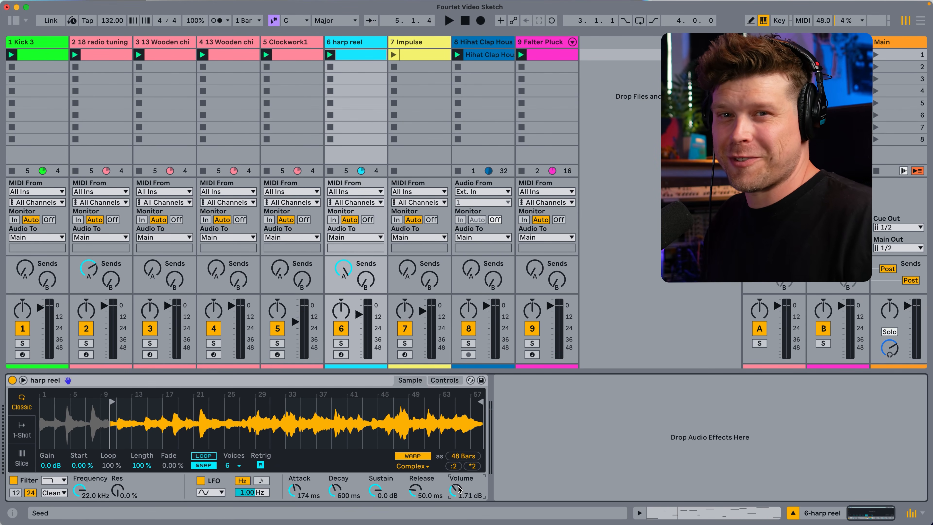